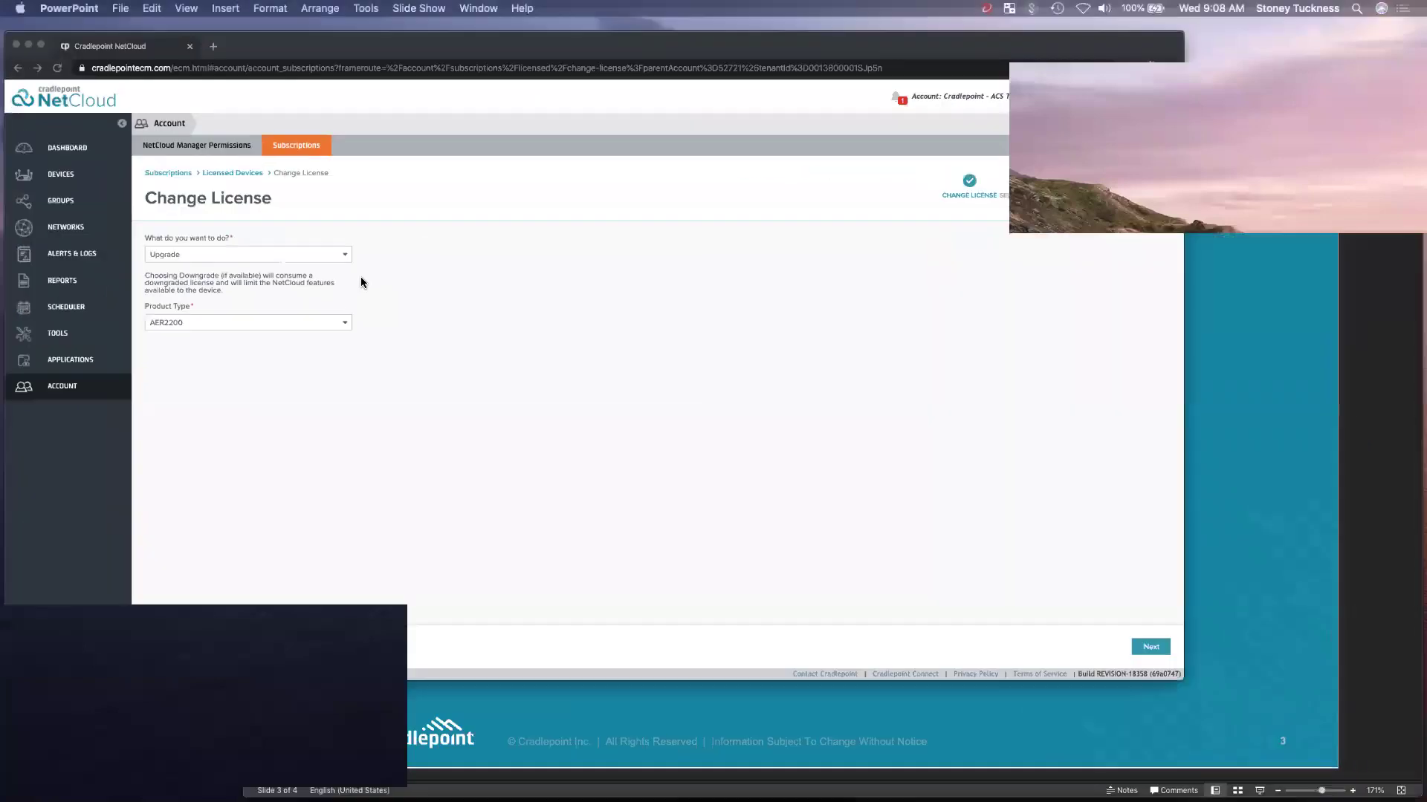
Review the Licensed, Non-Compliant and Unlicensed Devices pages one by one, returning to the Subscriptions overview after each
{"action": "left_click", "coordinate": [197, 190]}
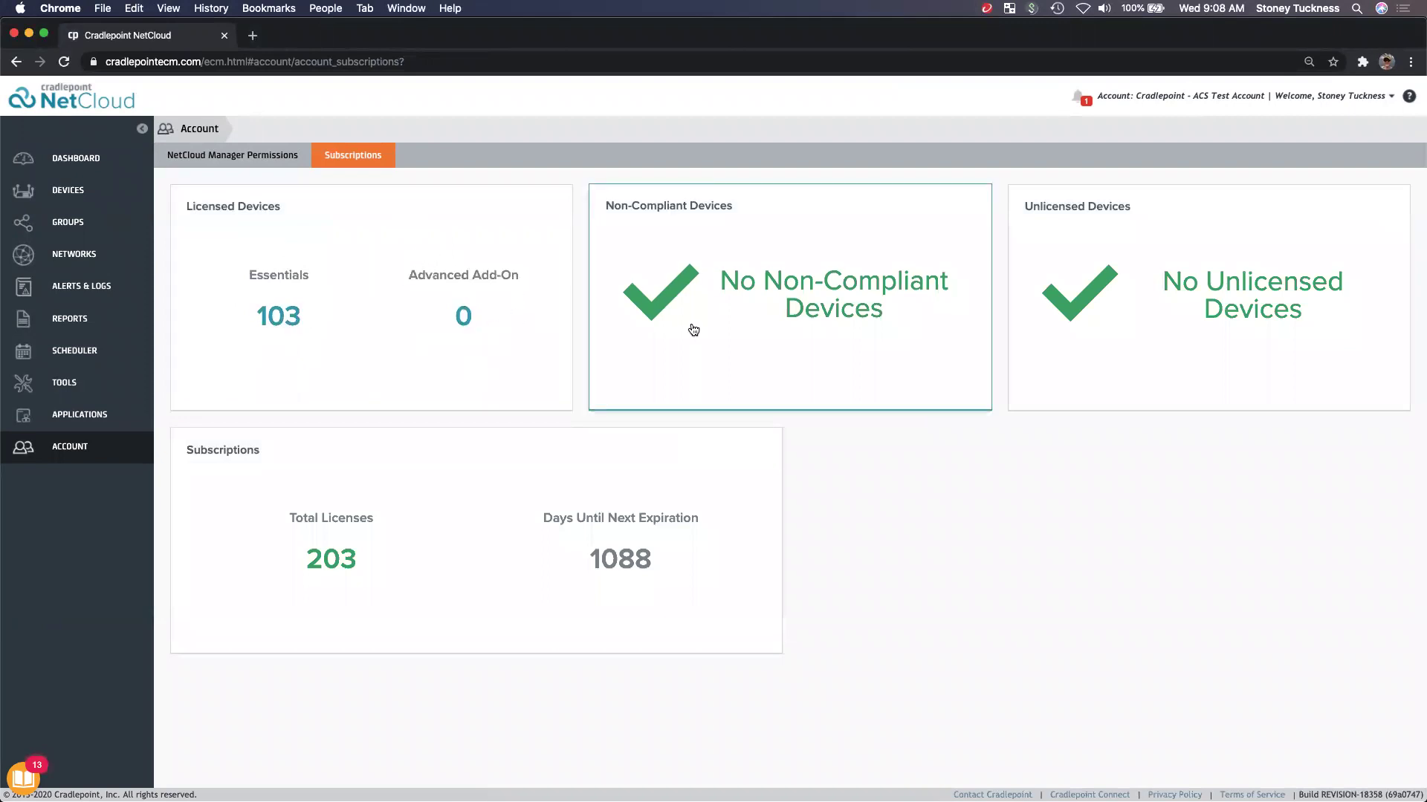
{"action": "left_click", "coordinate": [372, 316]}
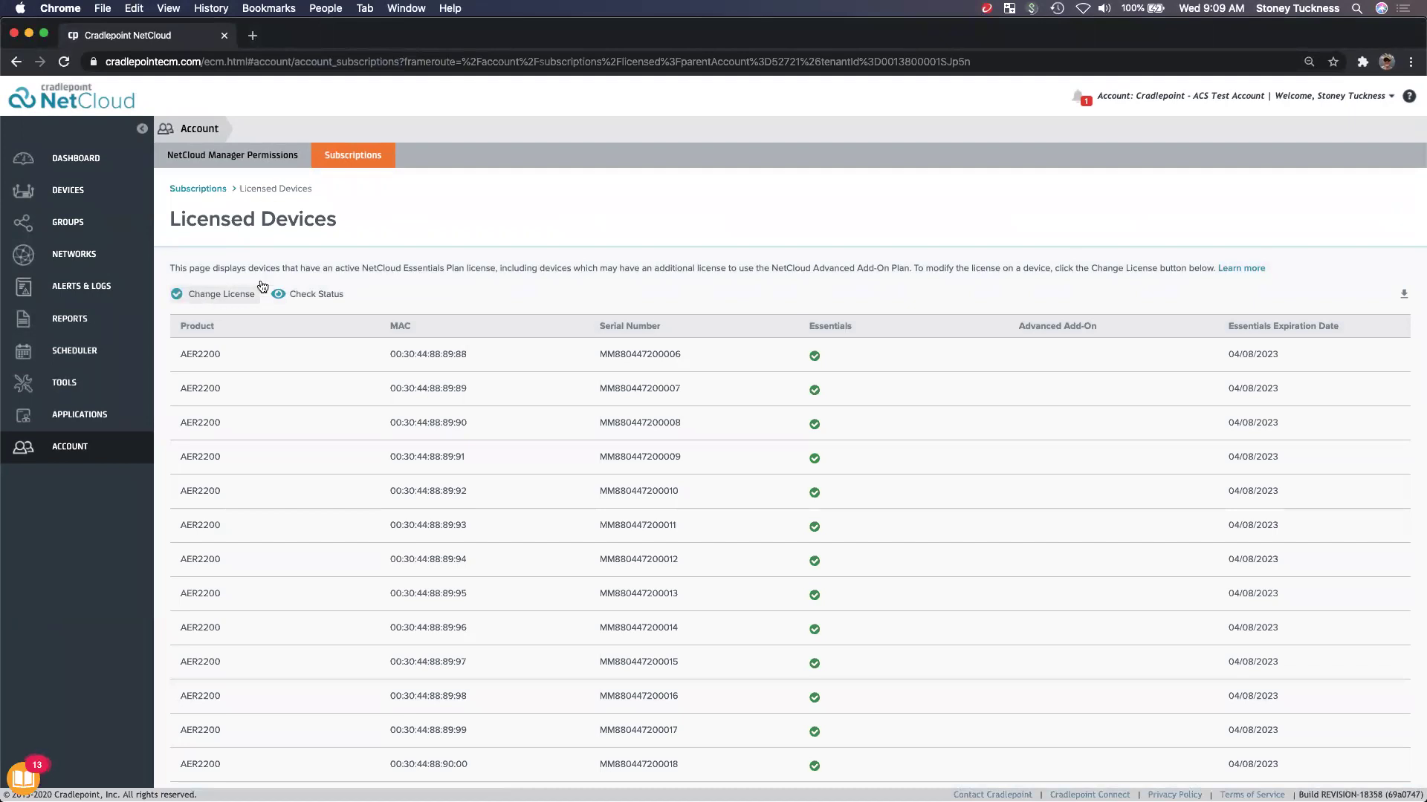
{"action": "left_click", "coordinate": [197, 189]}
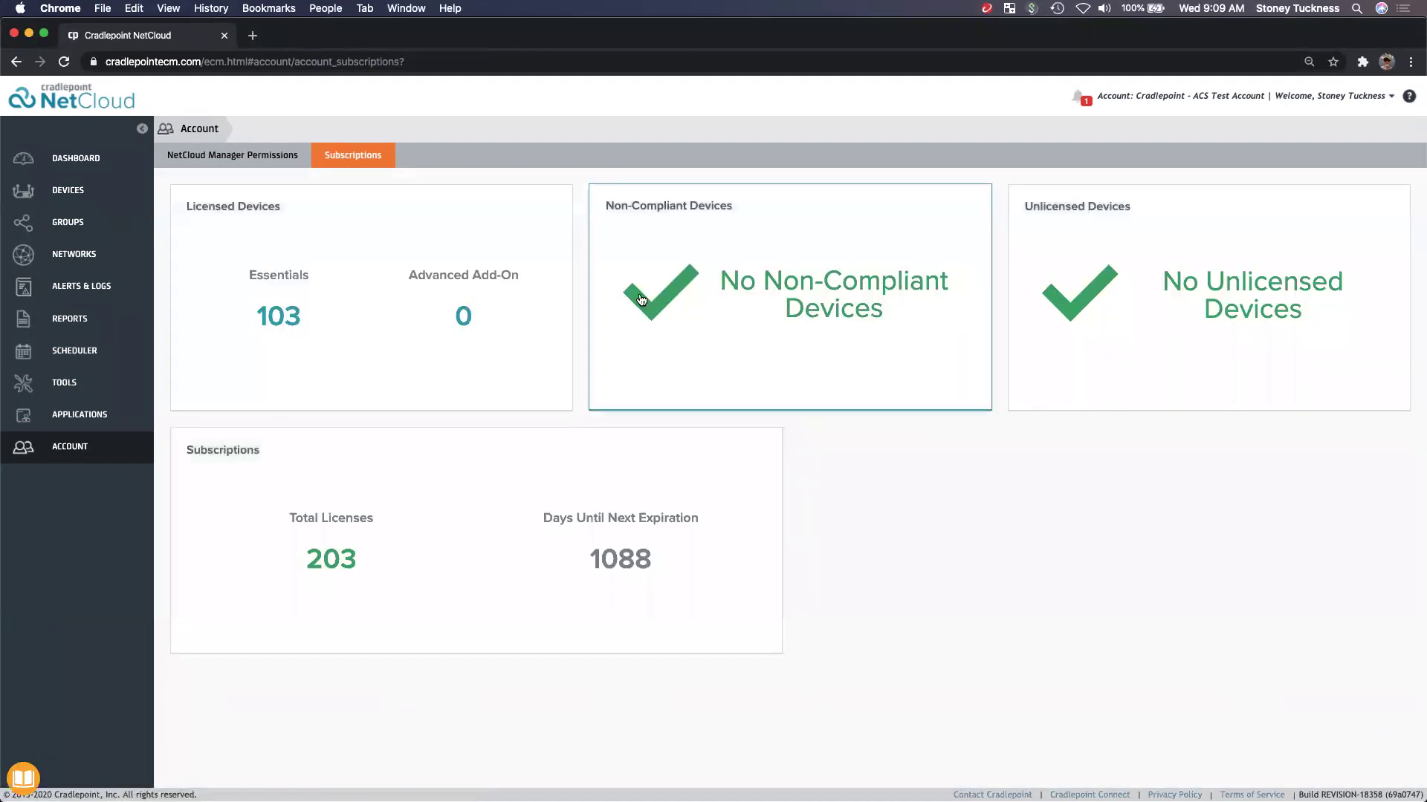
{"action": "left_click", "coordinate": [639, 293]}
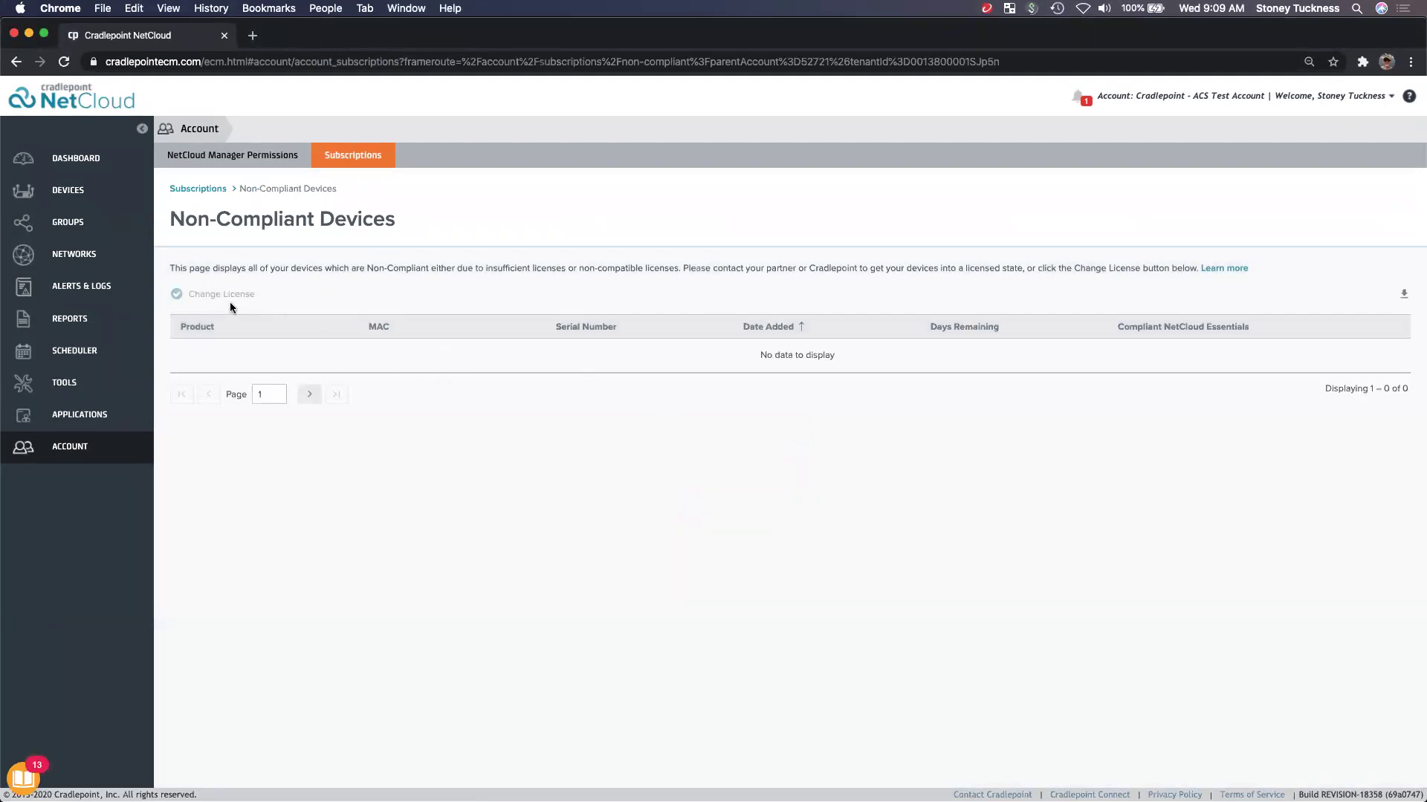
{"action": "left_click", "coordinate": [194, 189]}
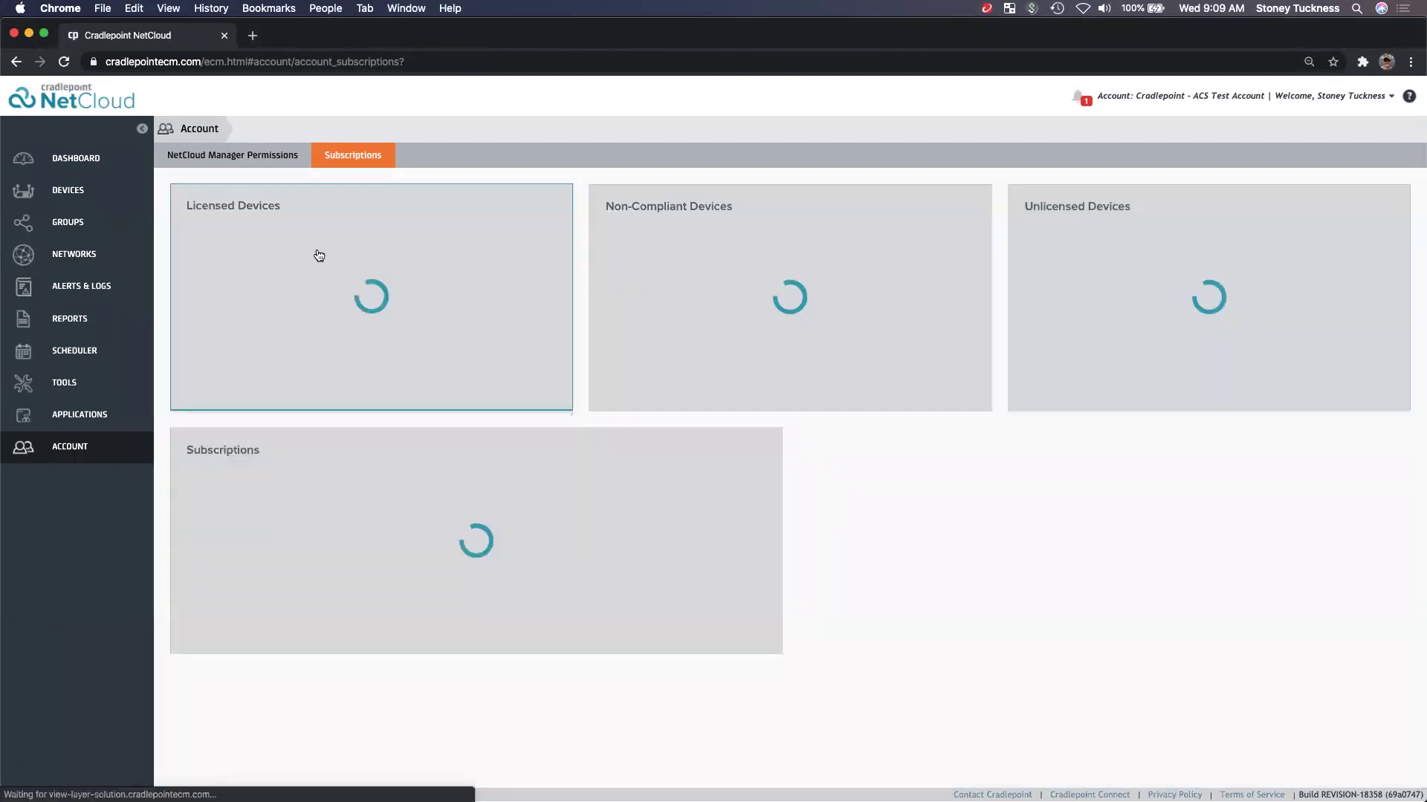
{"action": "left_click", "coordinate": [1059, 351]}
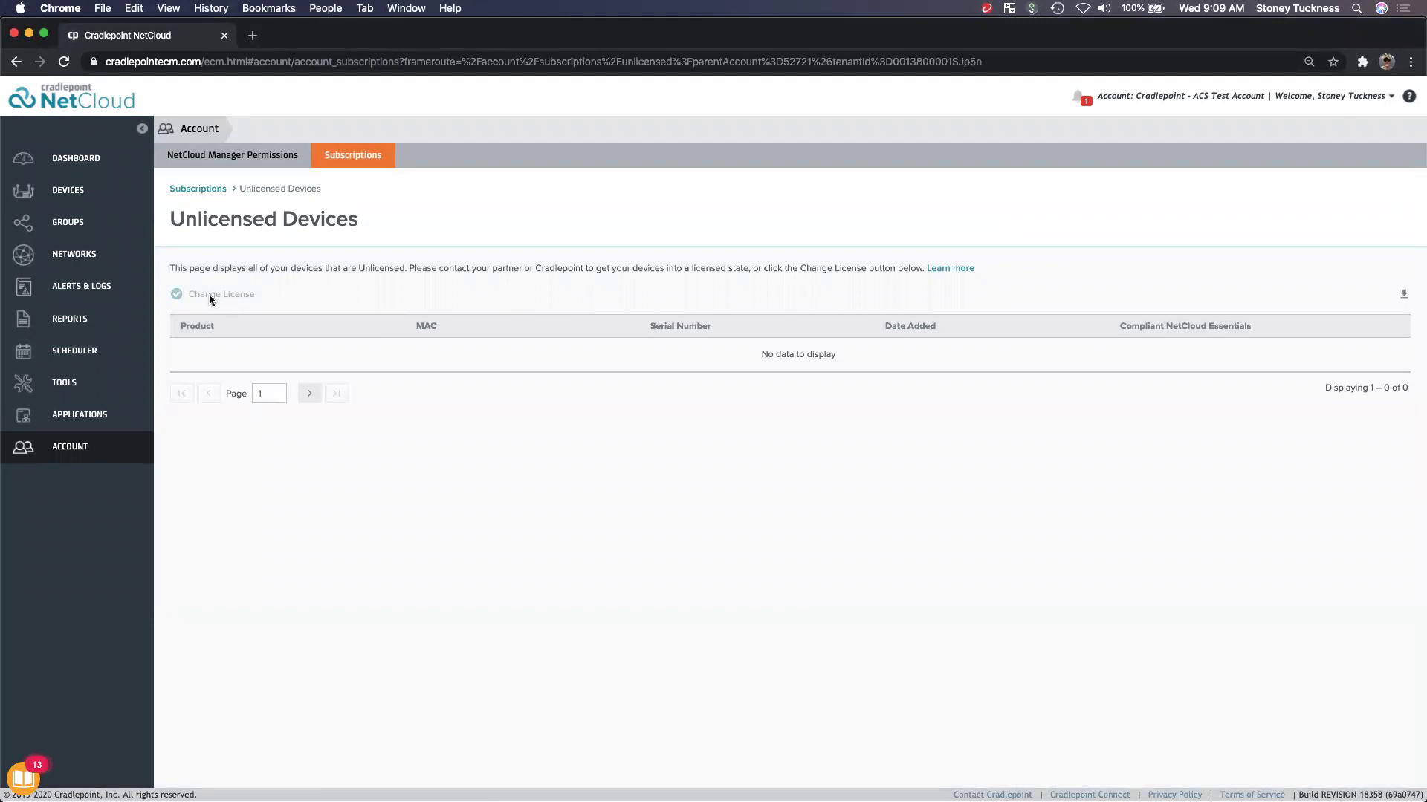
{"action": "left_click", "coordinate": [210, 191]}
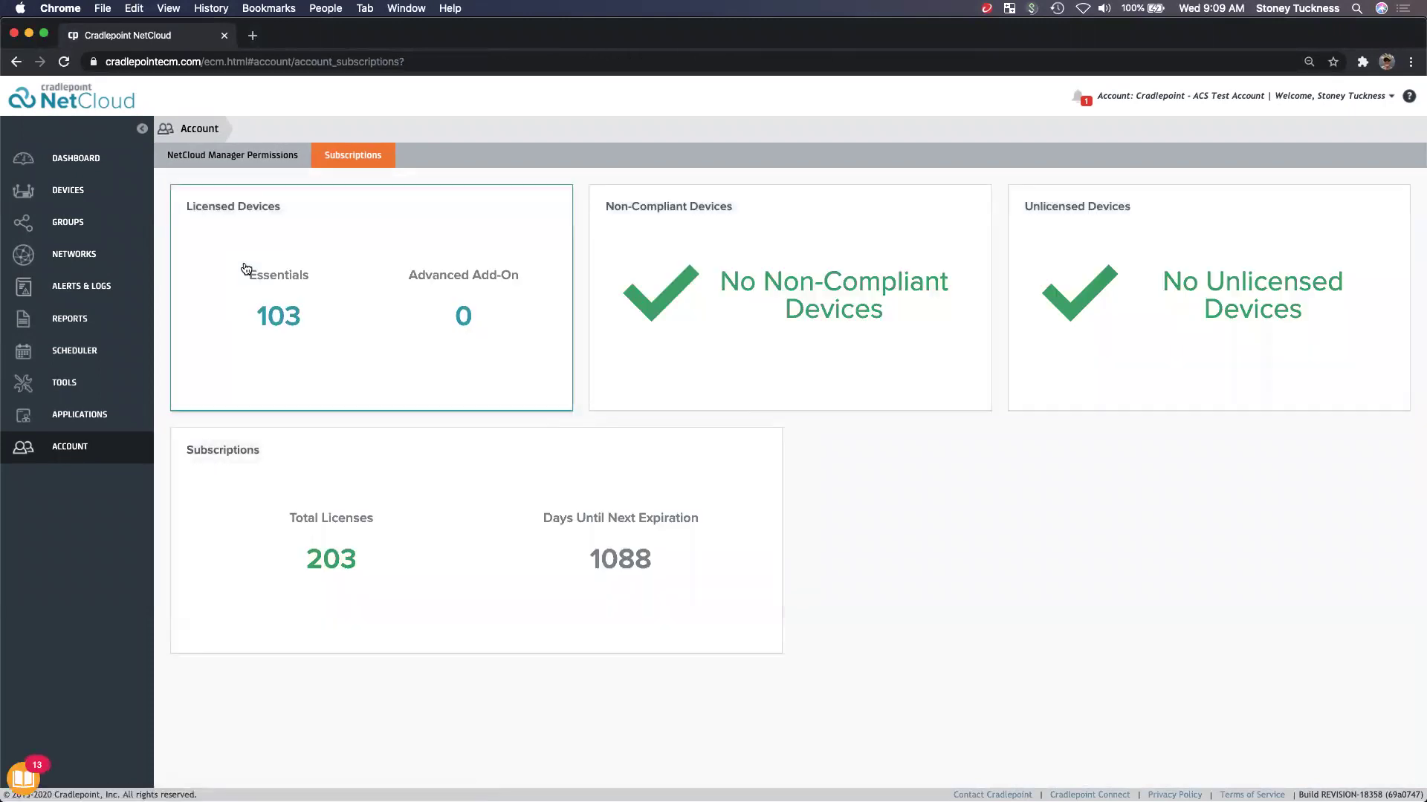
Start a license change from the Licensed Devices page with the action Upgrade and product type AER2200
{"action": "left_click", "coordinate": [246, 268]}
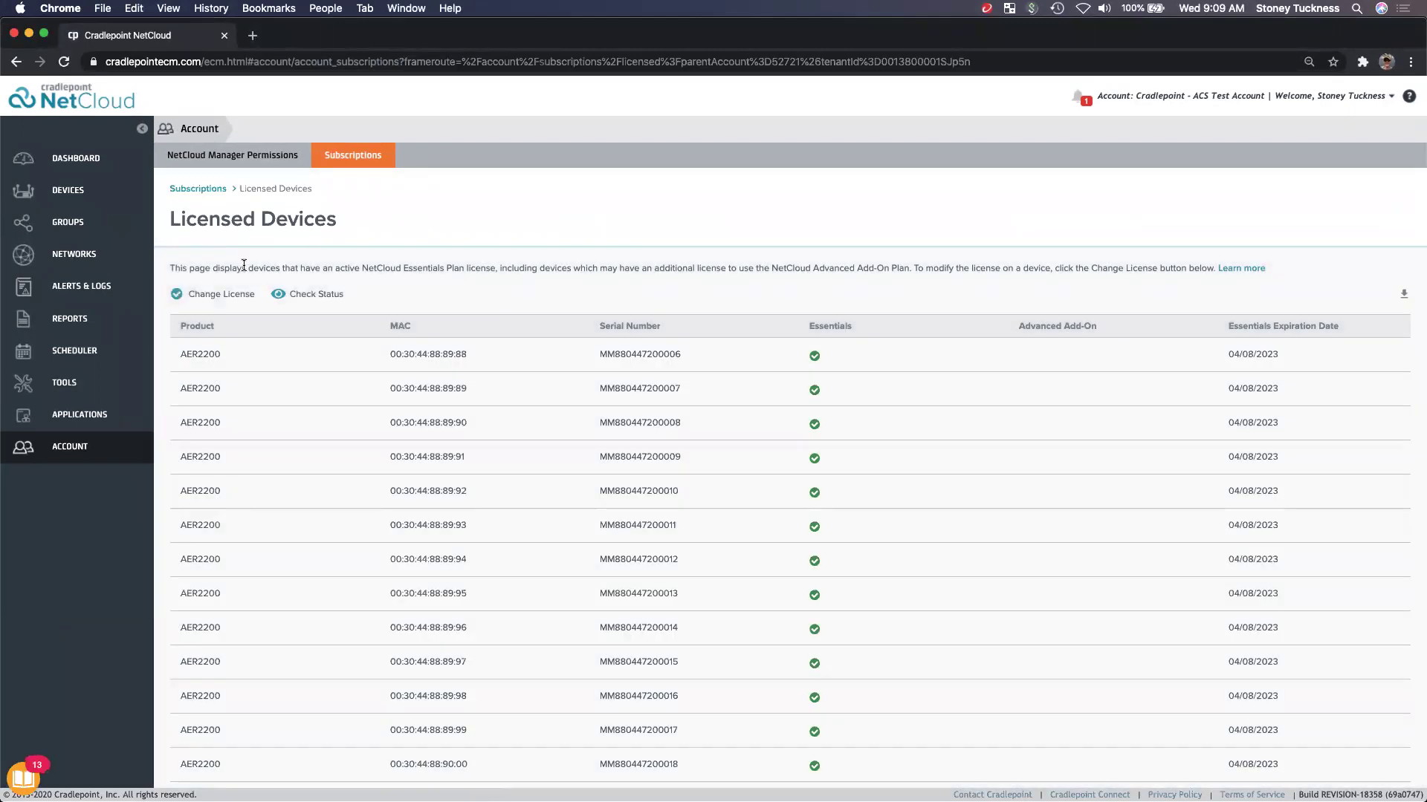
{"action": "left_click", "coordinate": [221, 295]}
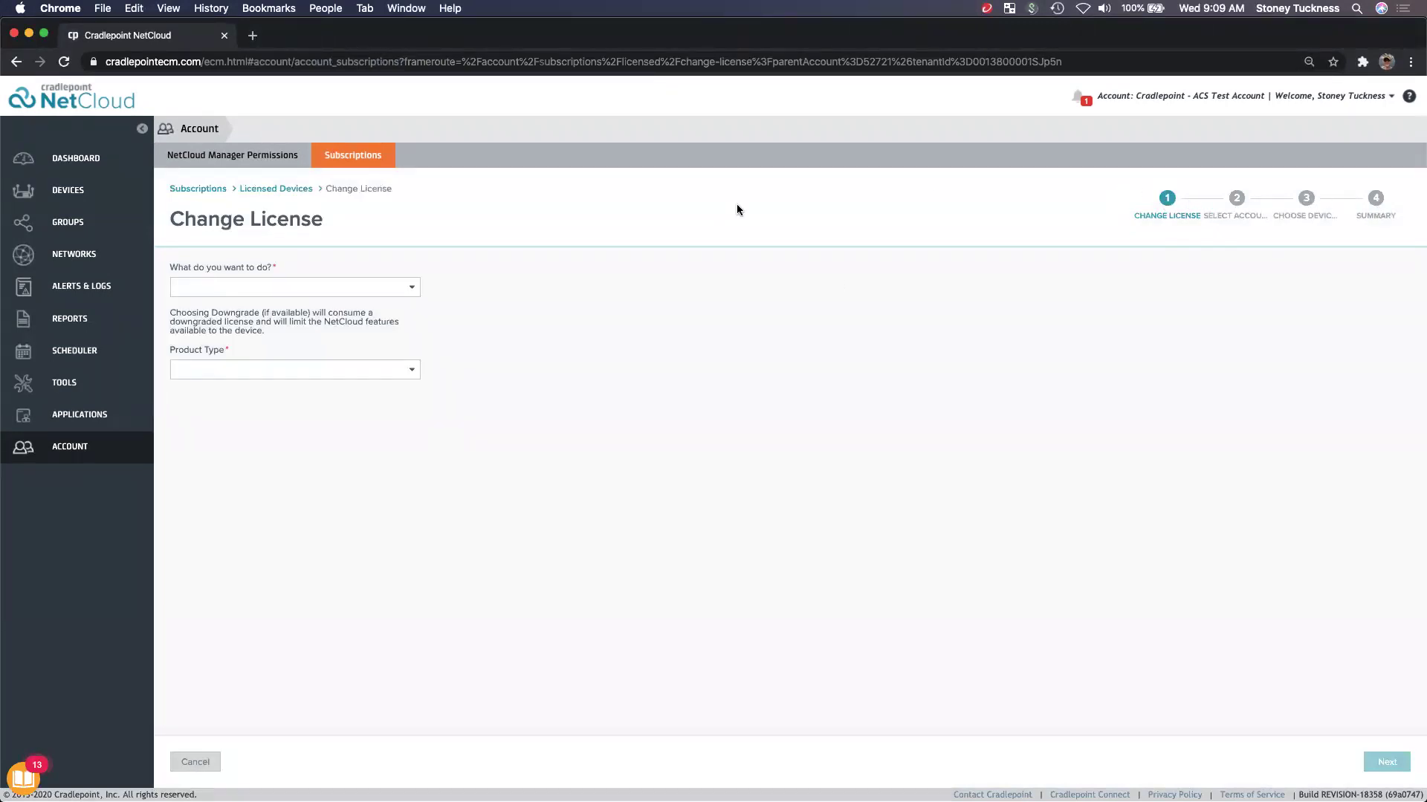
{"action": "left_click", "coordinate": [412, 289]}
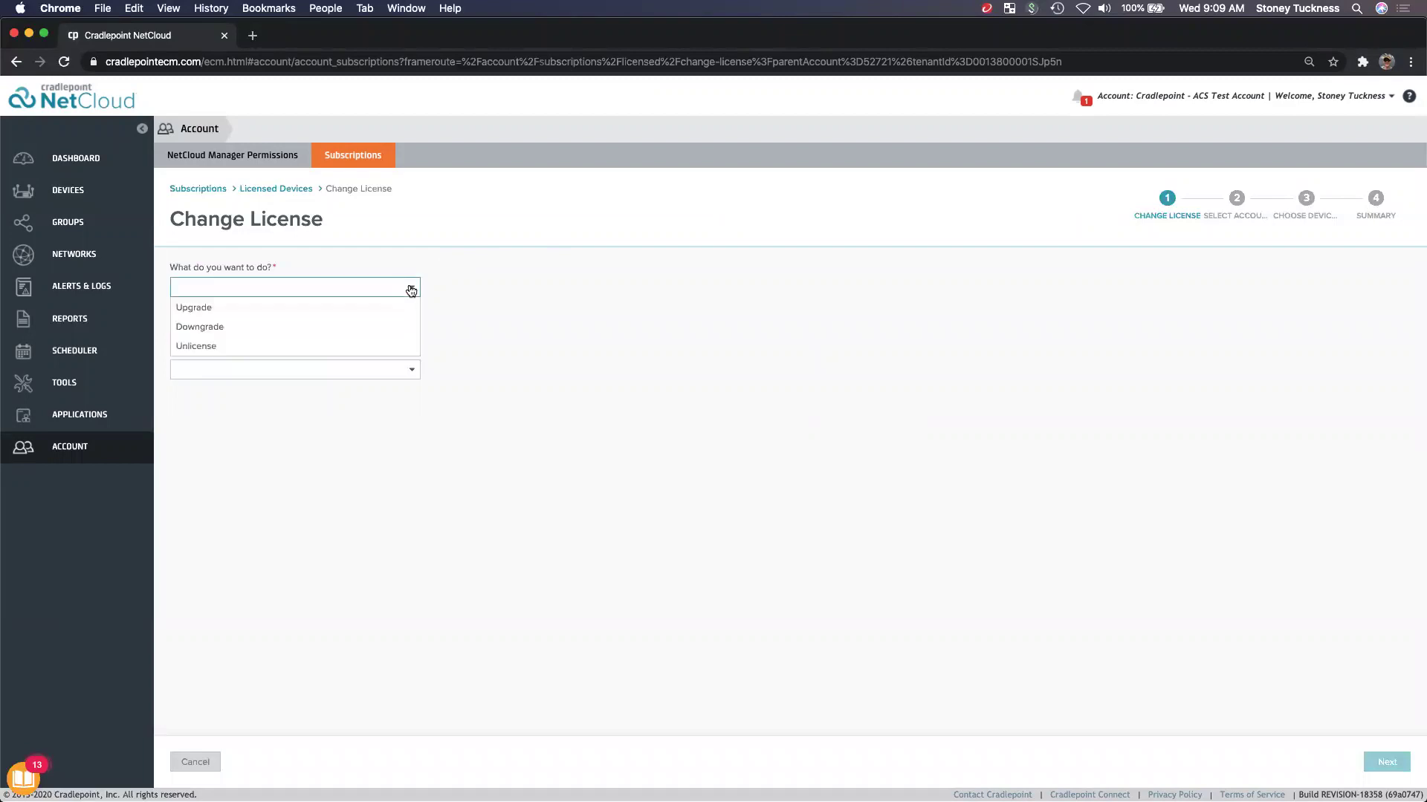
{"action": "left_click", "coordinate": [213, 307]}
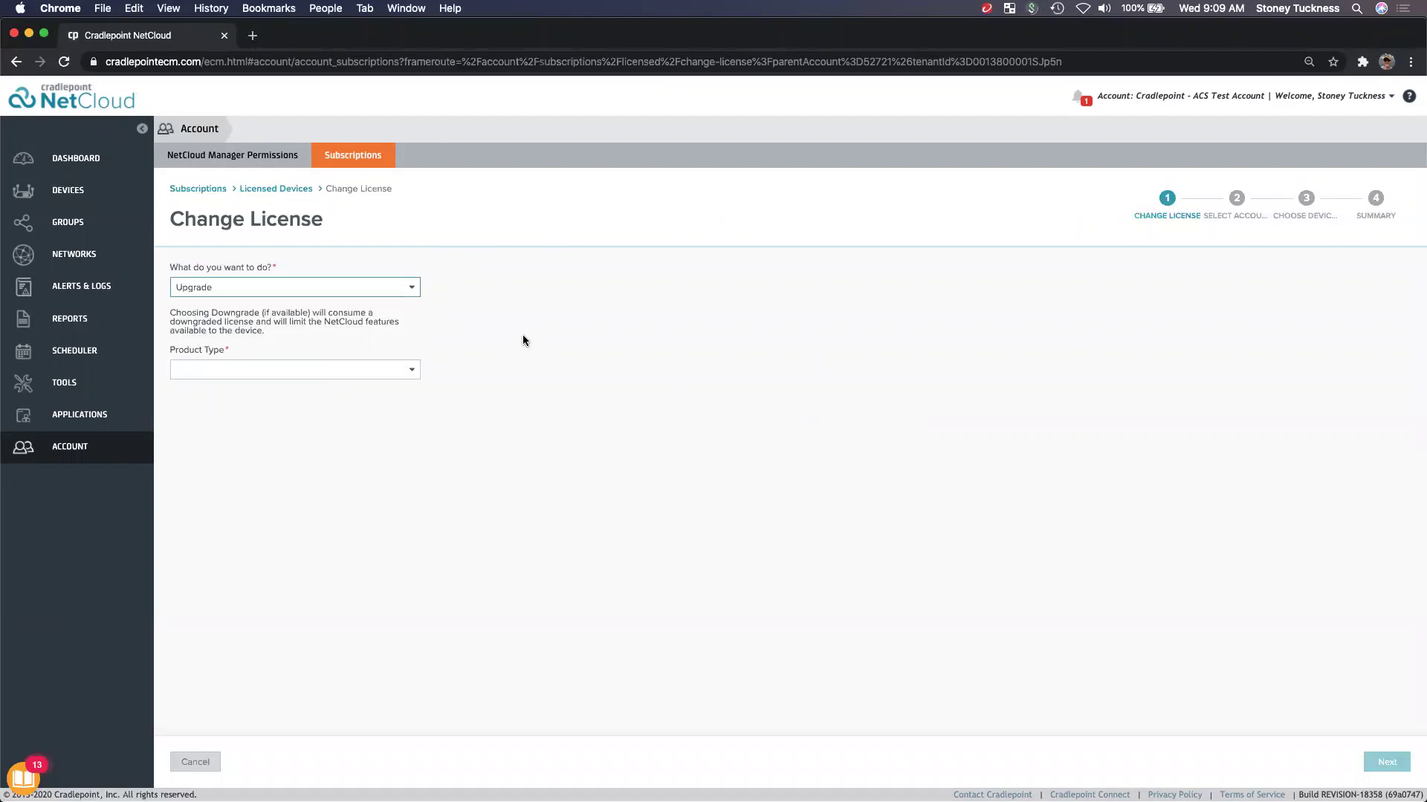
{"action": "left_click", "coordinate": [413, 371]}
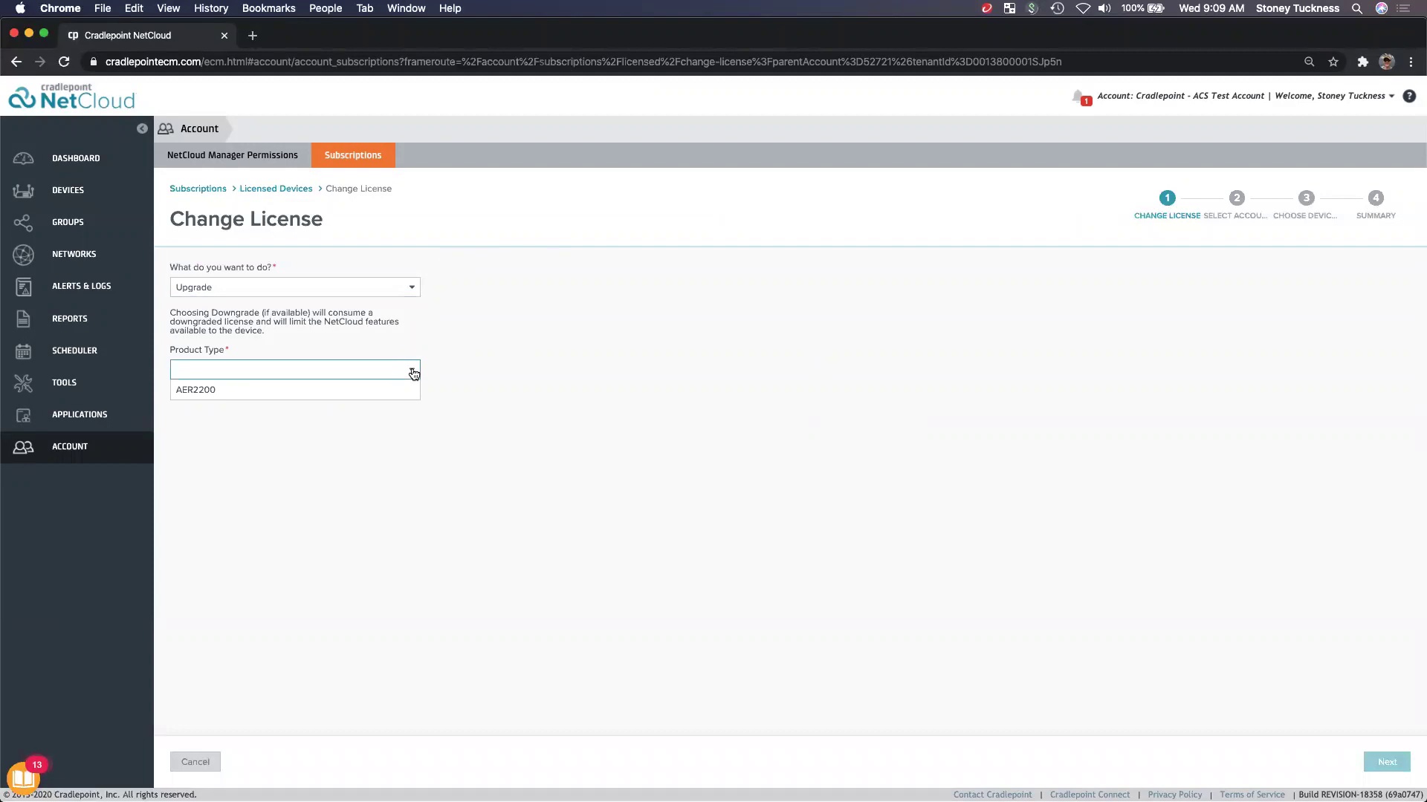
{"action": "left_click", "coordinate": [199, 390]}
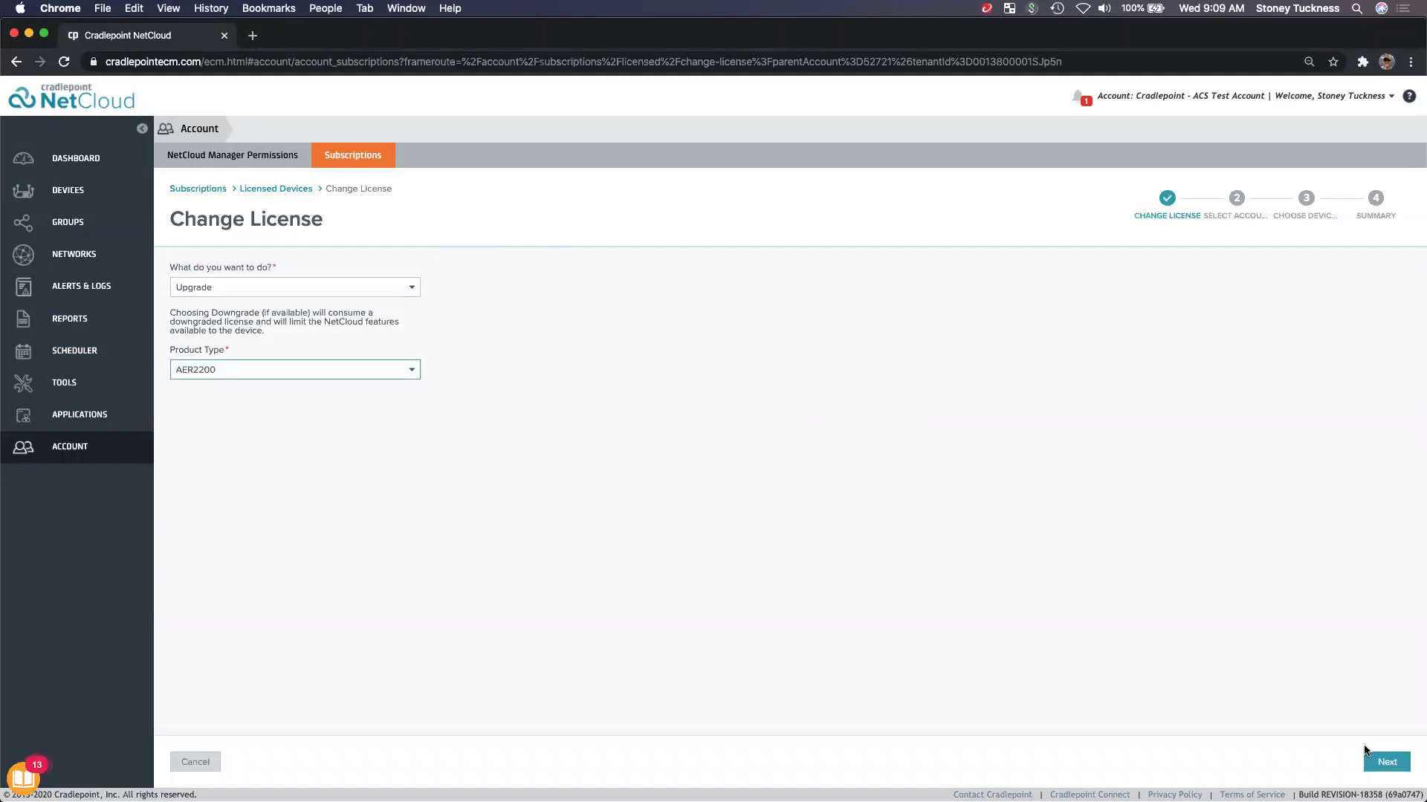
{"action": "left_click", "coordinate": [1389, 763]}
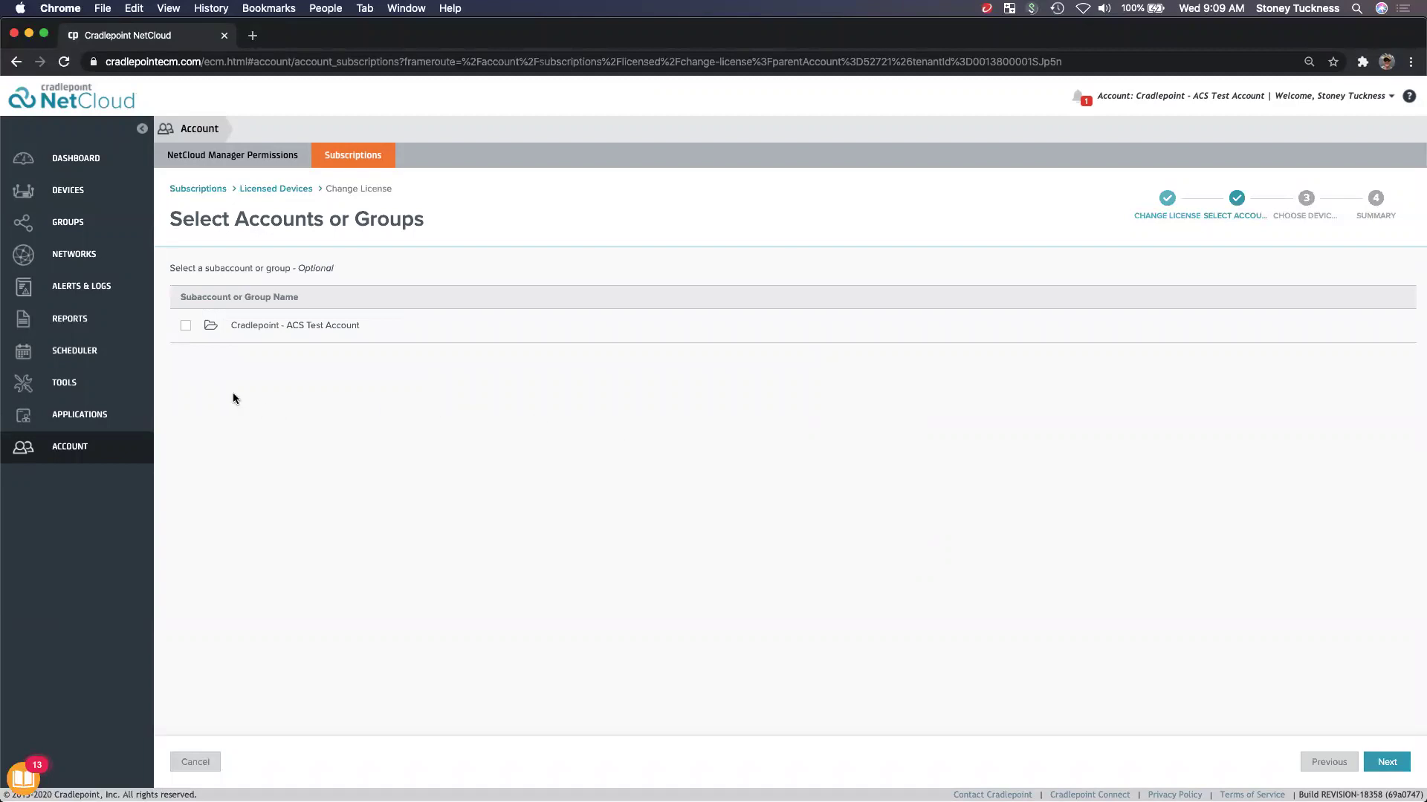
Leave the optional subaccount or group unselected and run the device eligibility check
{"action": "left_click", "coordinate": [186, 326]}
{"action": "left_click", "coordinate": [185, 326]}
{"action": "left_click", "coordinate": [1386, 763]}
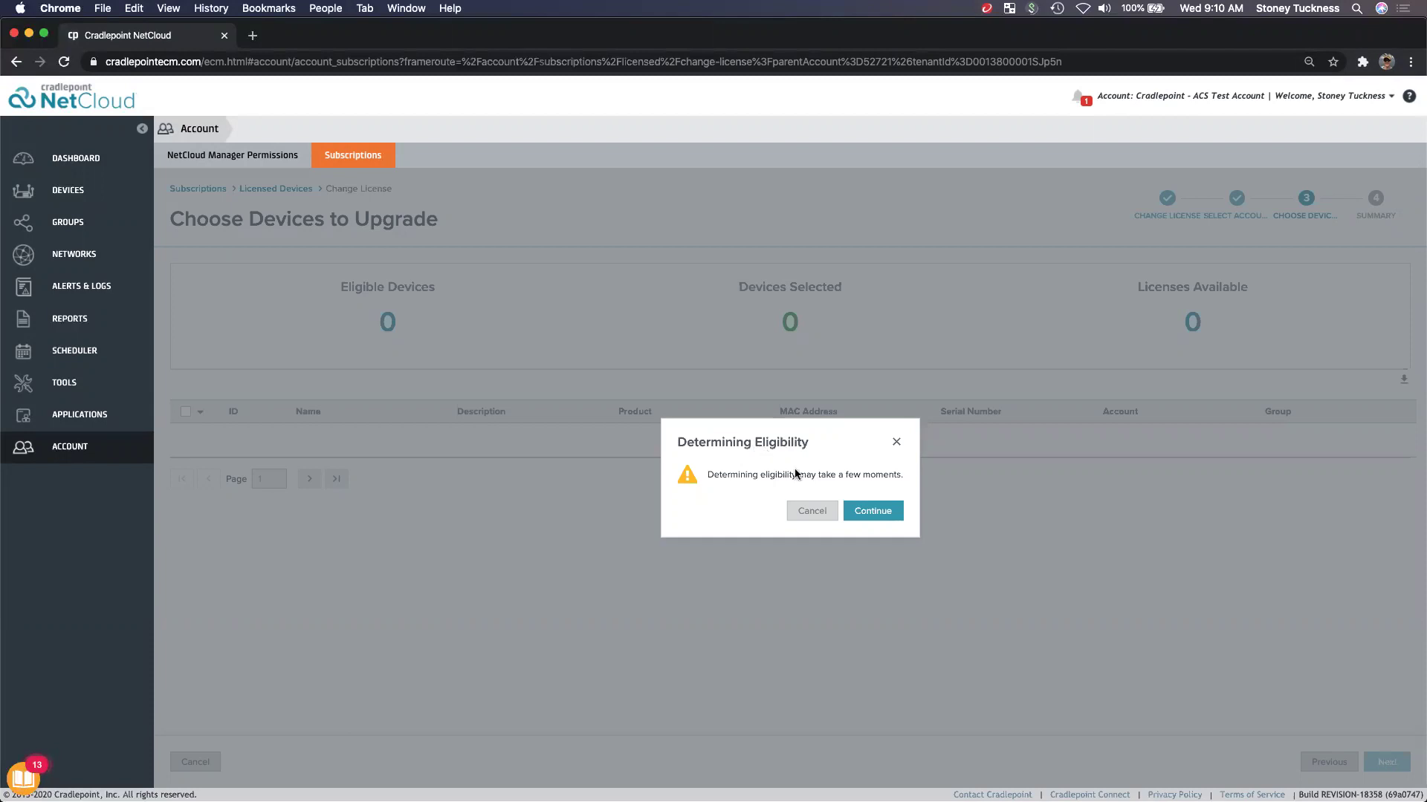
{"action": "left_click", "coordinate": [883, 513]}
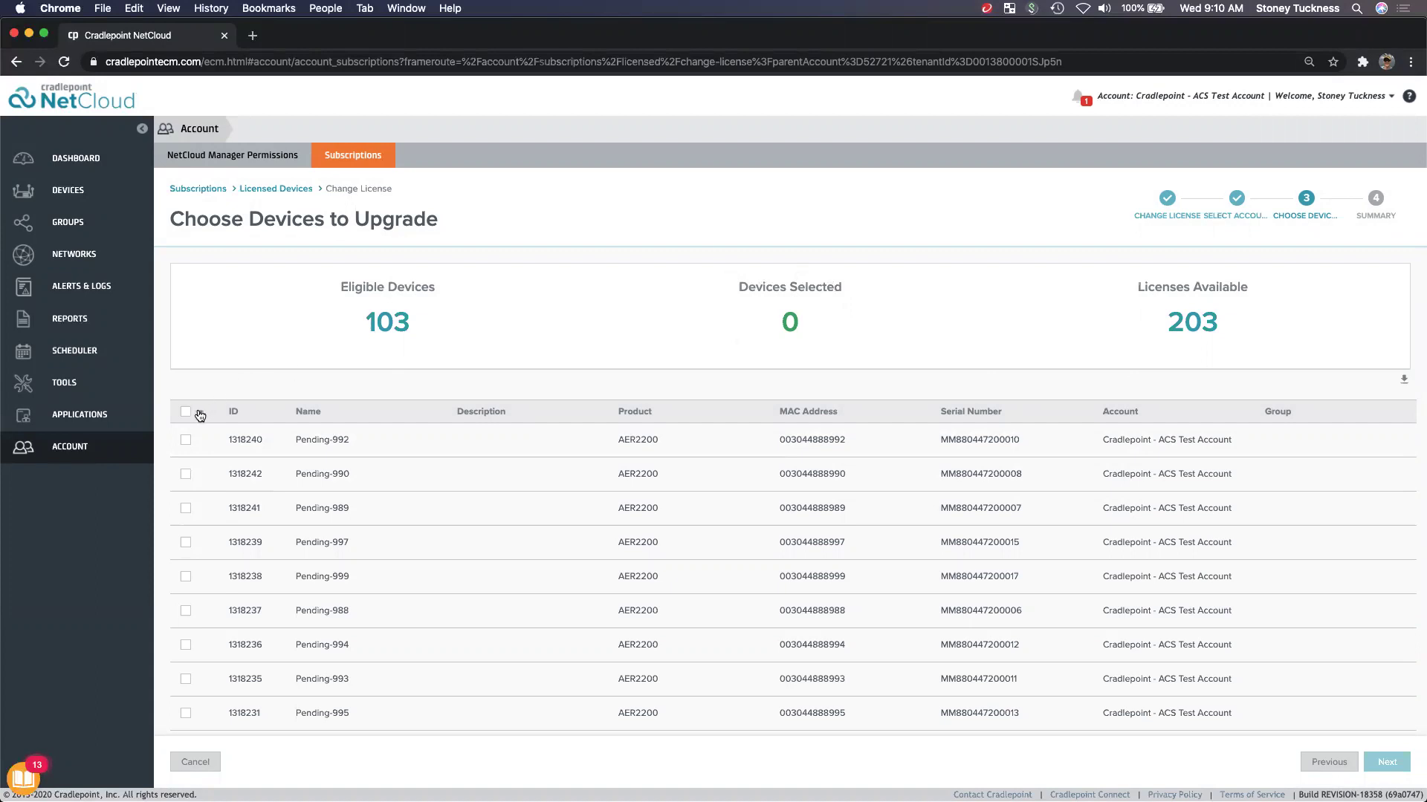
Select devices Pending-992, Pending-990, Pending-989 and Pending-997 individually for the upgrade
{"action": "left_click", "coordinate": [185, 440]}
{"action": "left_click", "coordinate": [186, 474]}
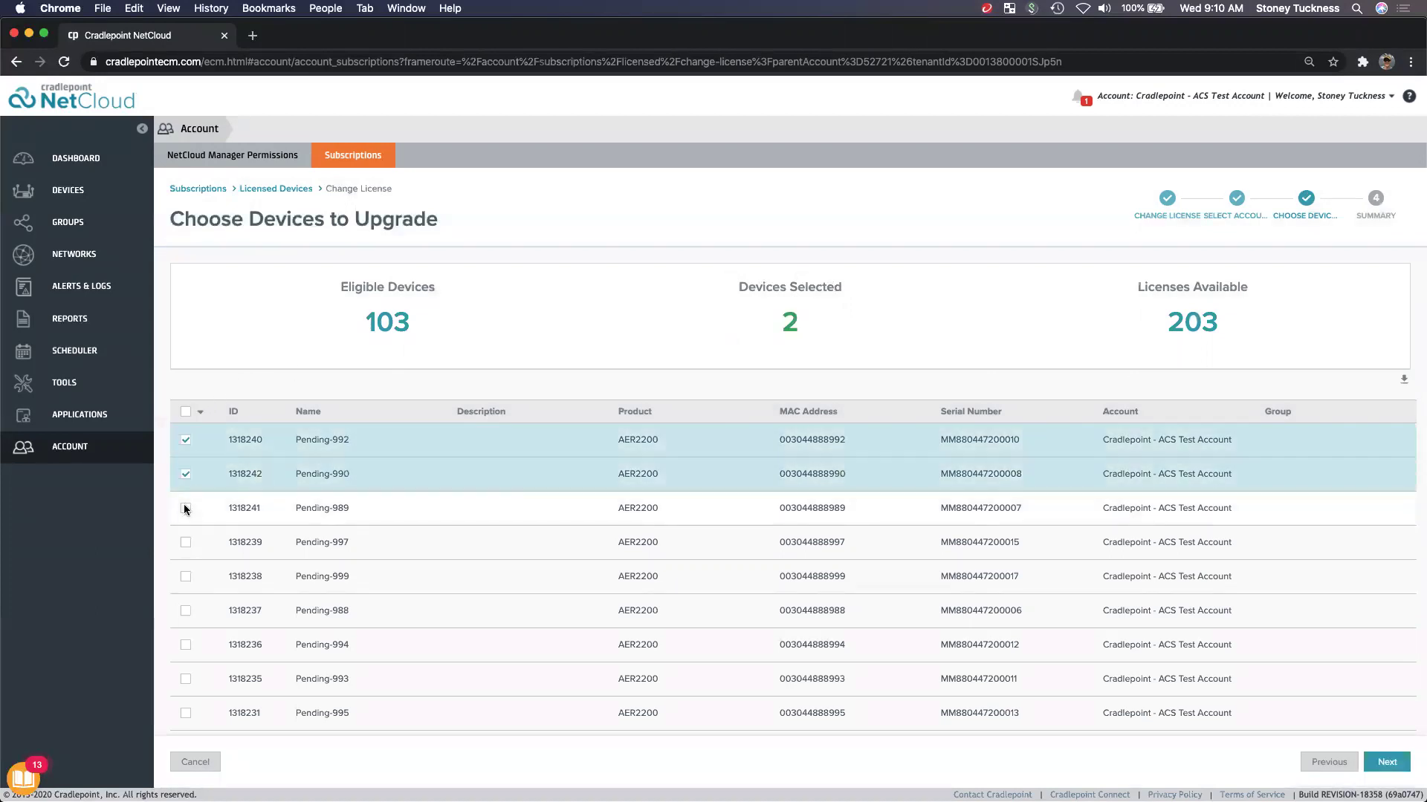
{"action": "left_click", "coordinate": [186, 508]}
{"action": "left_click", "coordinate": [185, 542]}
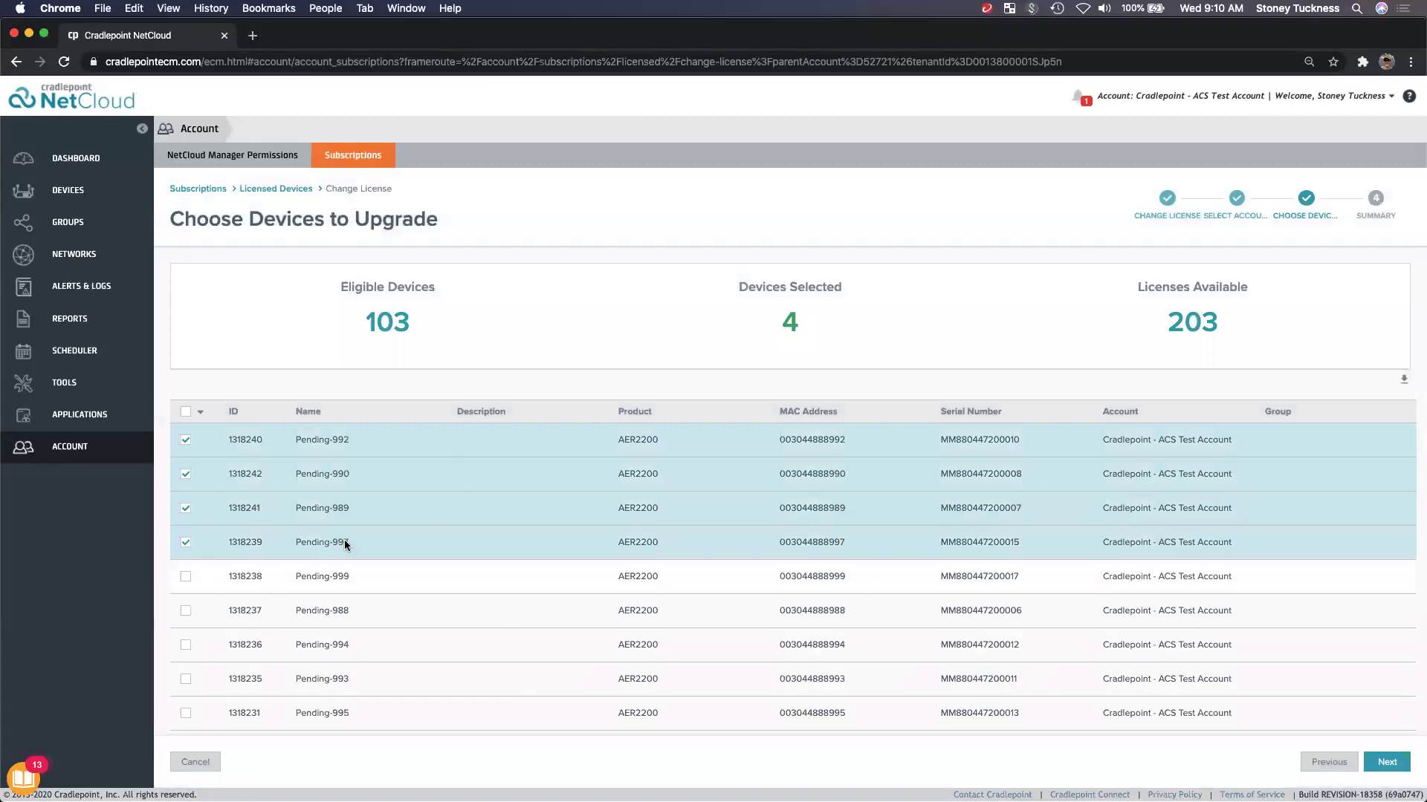
Select all eligible devices across every page and finish the license upgrade from the summary
{"action": "left_click", "coordinate": [200, 415]}
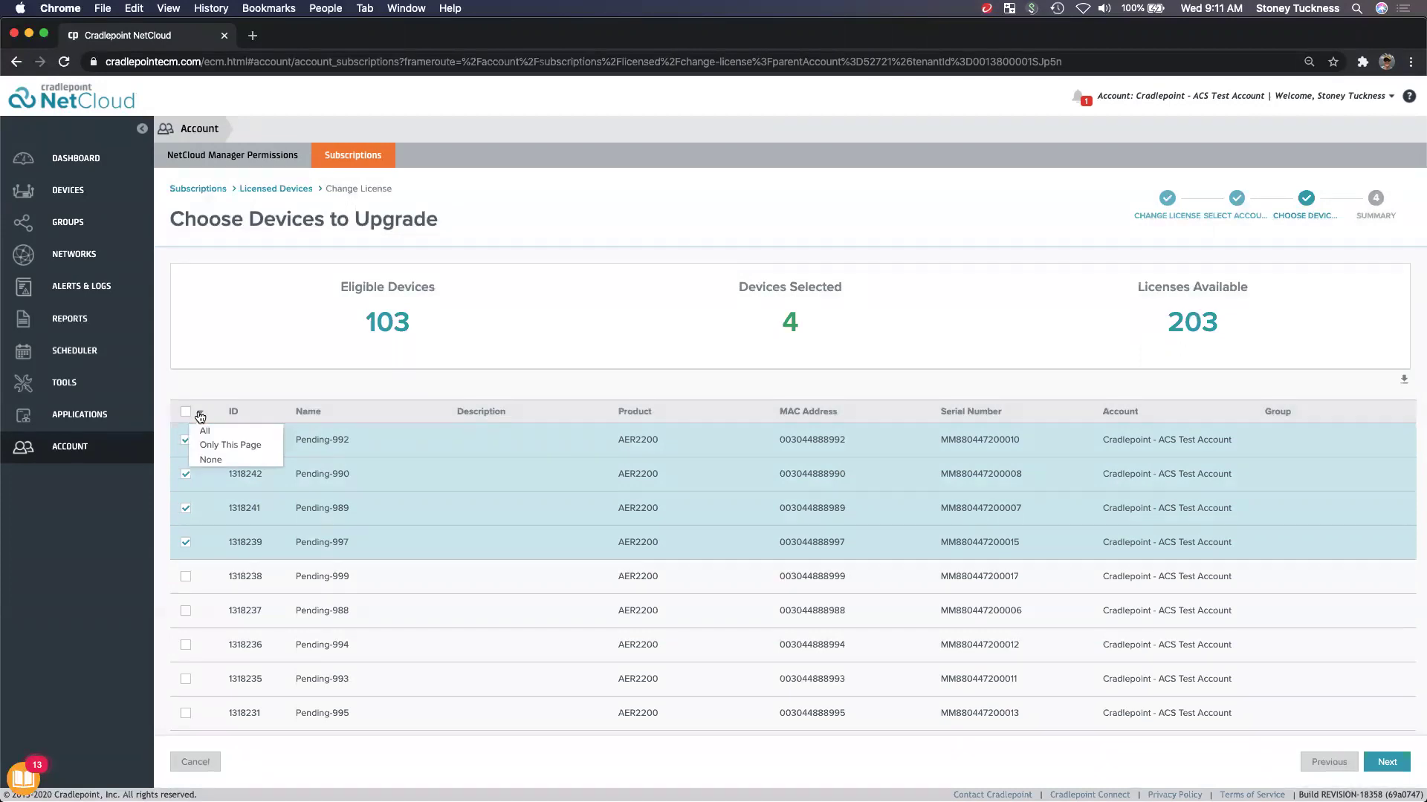
{"action": "scroll", "coordinate": [417, 511], "scroll_direction": "down", "scroll_amount": 4}
{"action": "scroll", "coordinate": [417, 516], "scroll_direction": "down", "scroll_amount": 2}
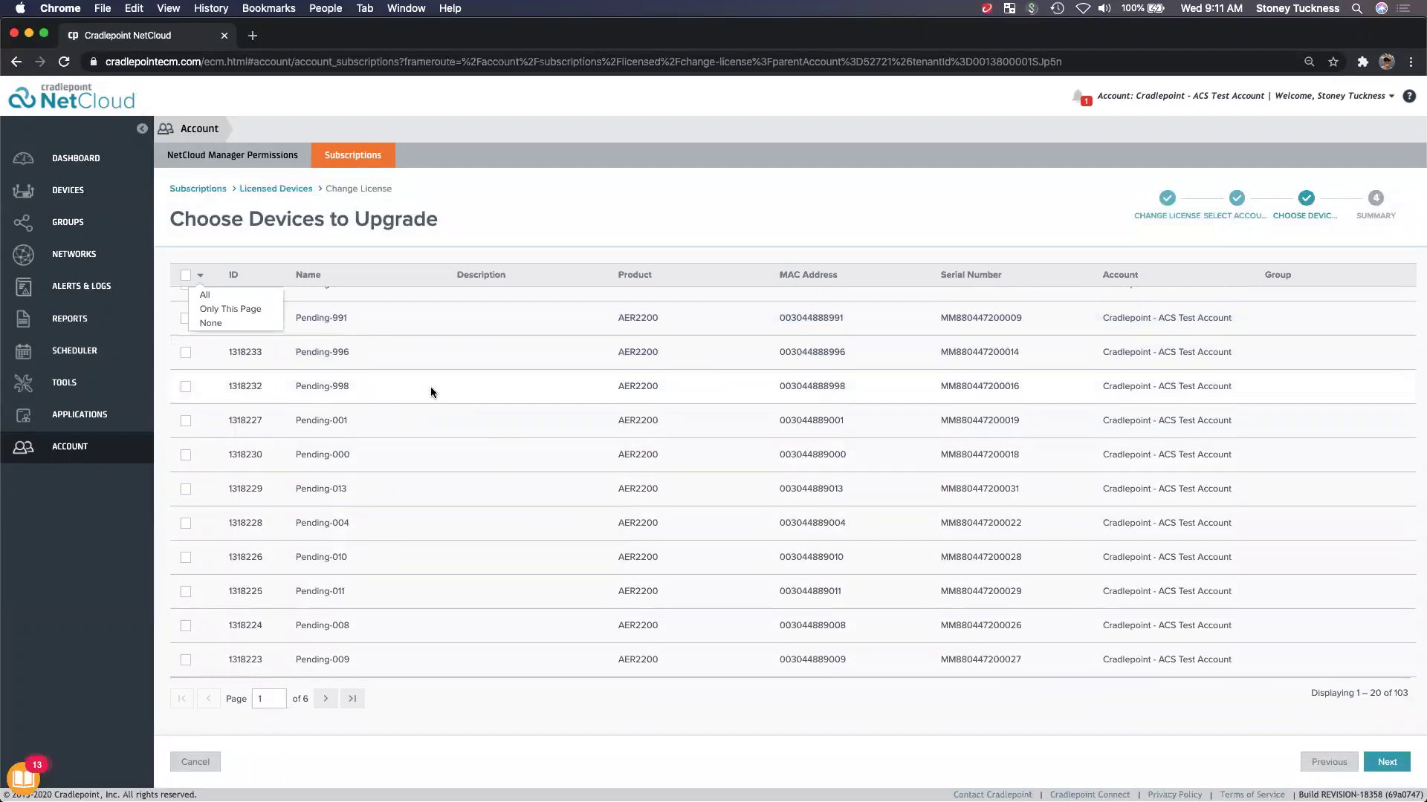
{"action": "scroll", "coordinate": [435, 390], "scroll_direction": "up", "scroll_amount": 6}
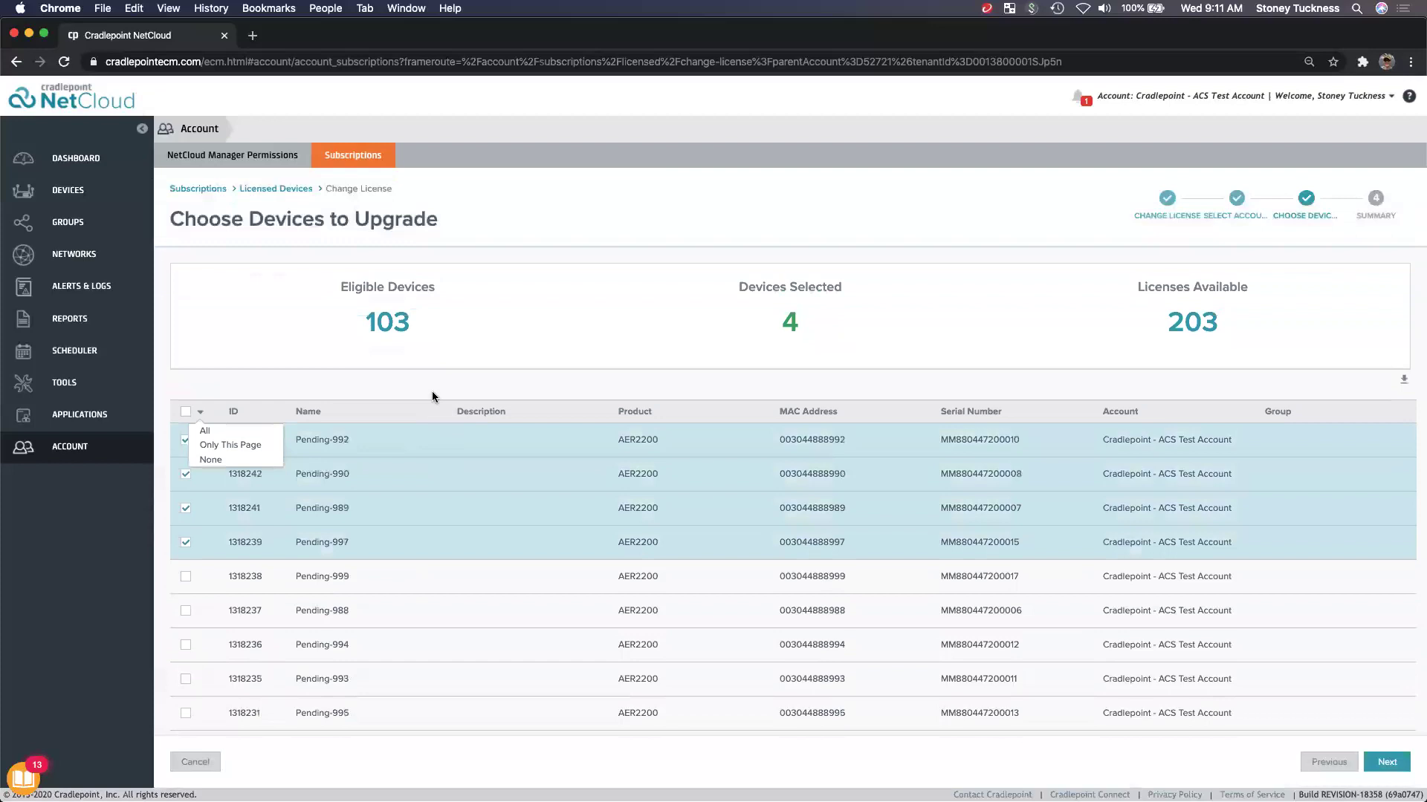
{"action": "left_click", "coordinate": [208, 433]}
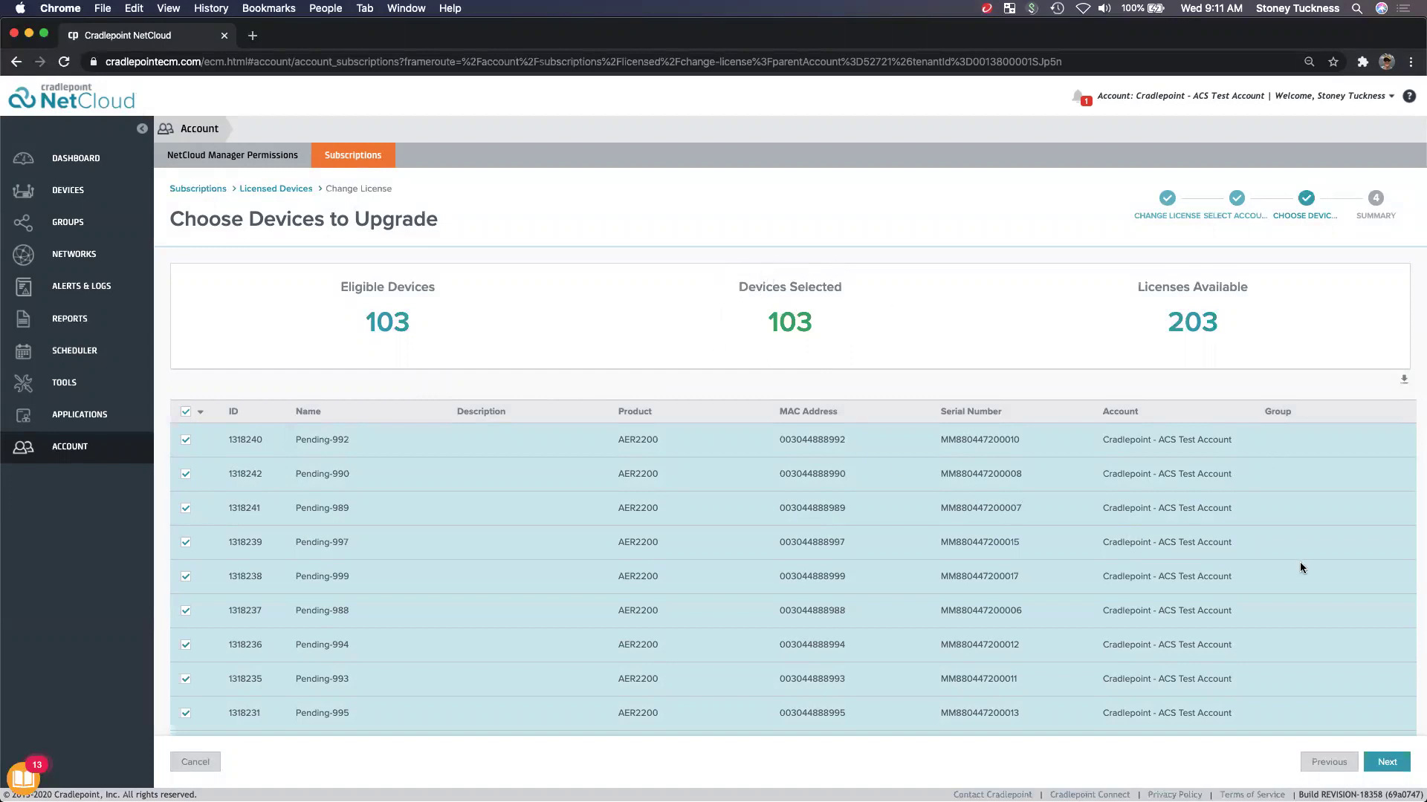
{"action": "left_click", "coordinate": [1387, 763]}
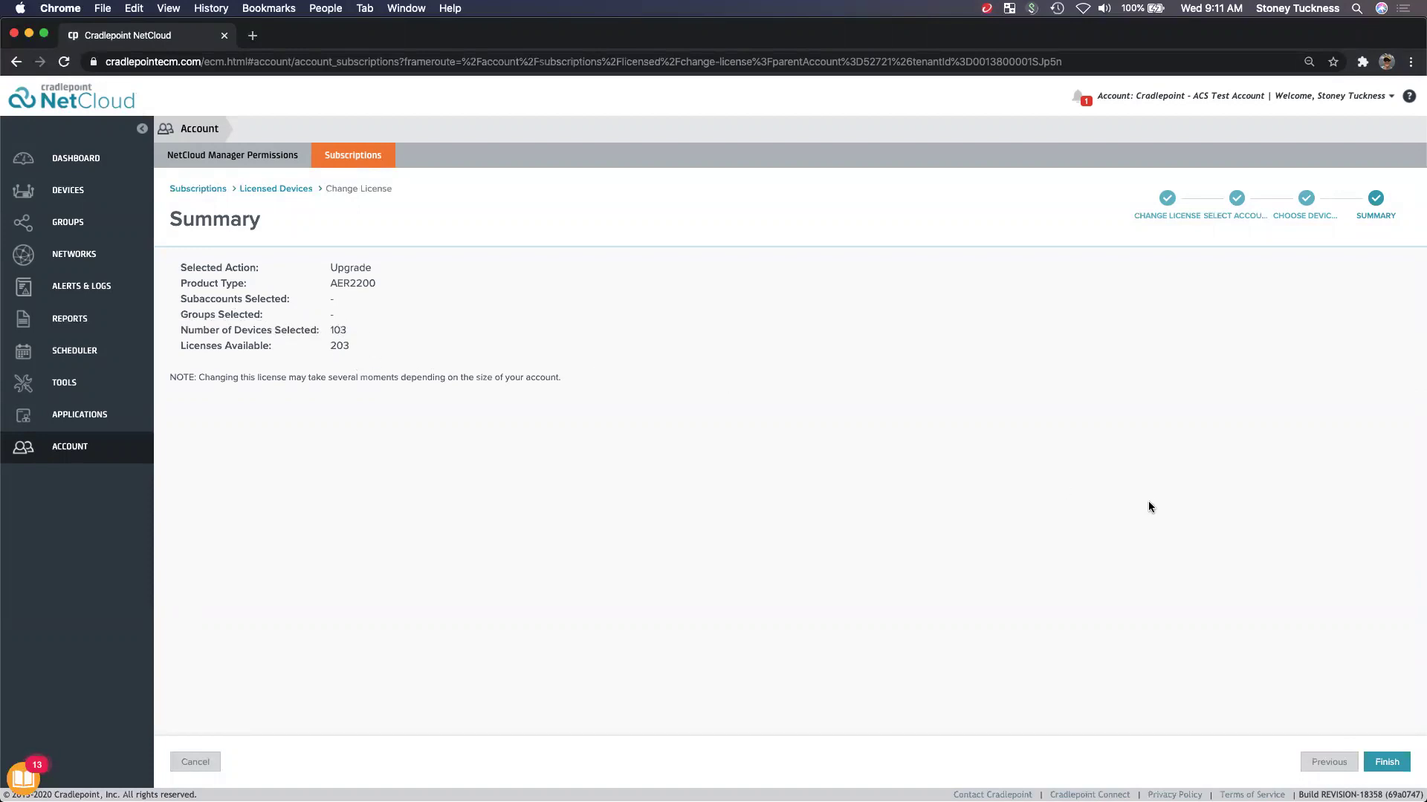
{"action": "left_click", "coordinate": [1387, 761]}
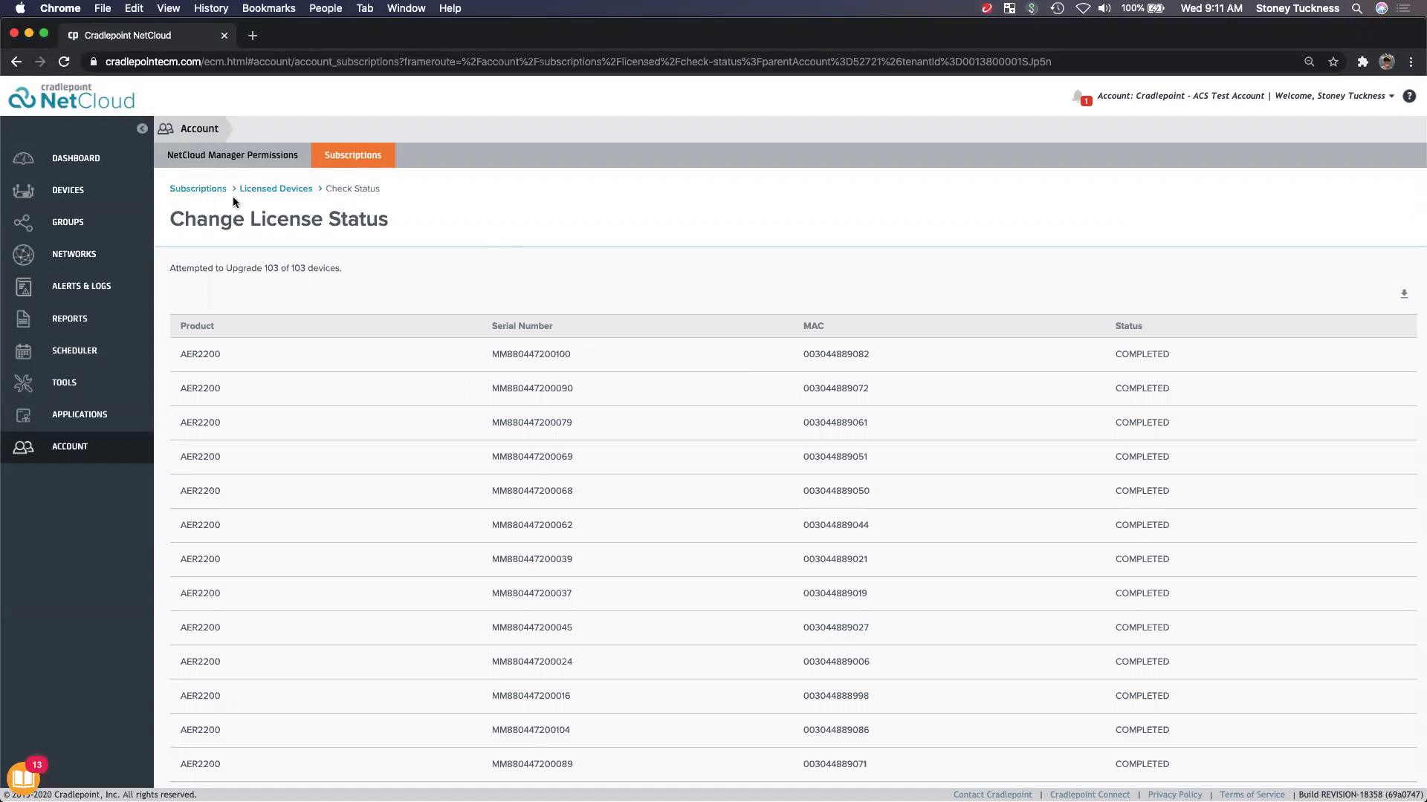
Return to the Subscriptions overview, reload it, and open the Licensed Devices list to check the upgraded licenses
{"action": "left_click", "coordinate": [197, 190]}
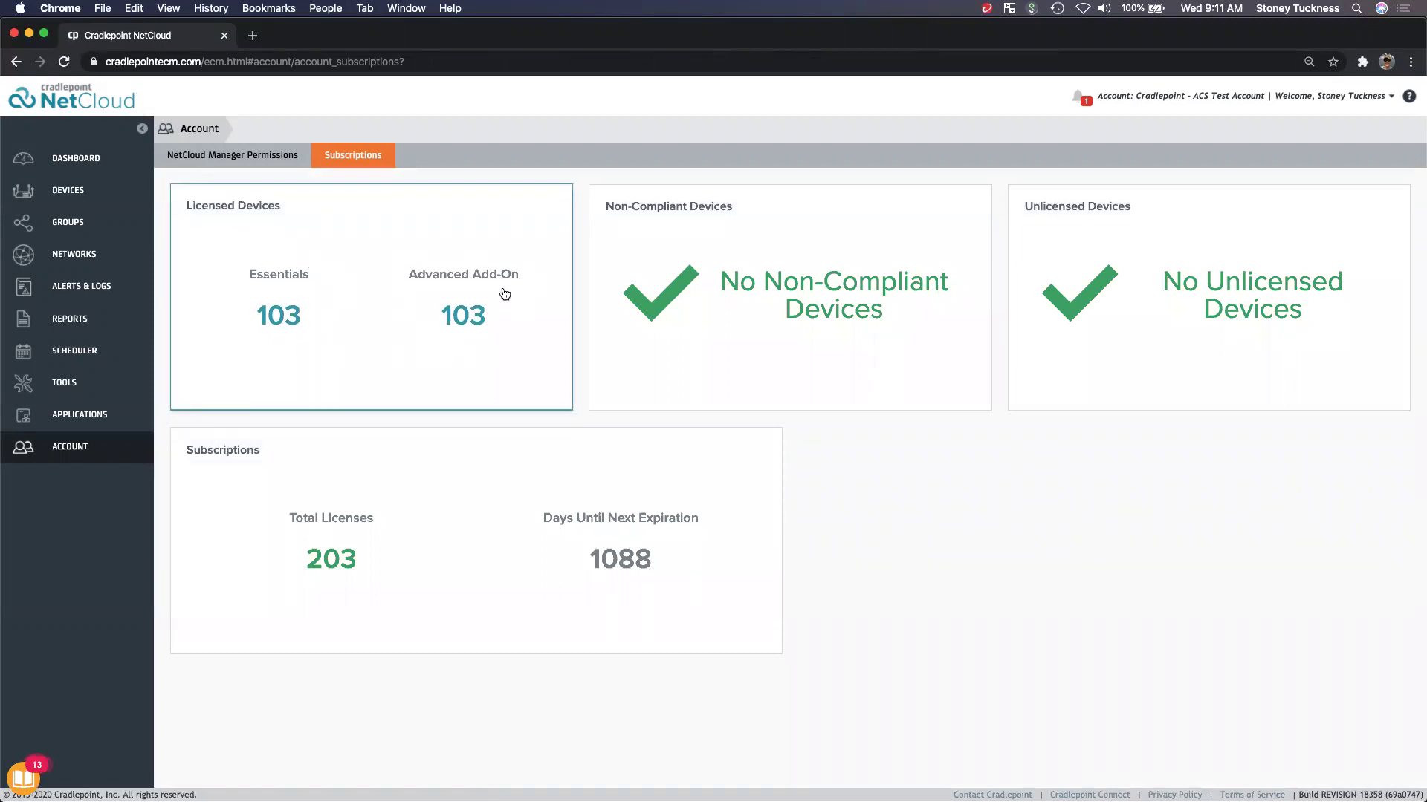
{"action": "left_click", "coordinate": [65, 63]}
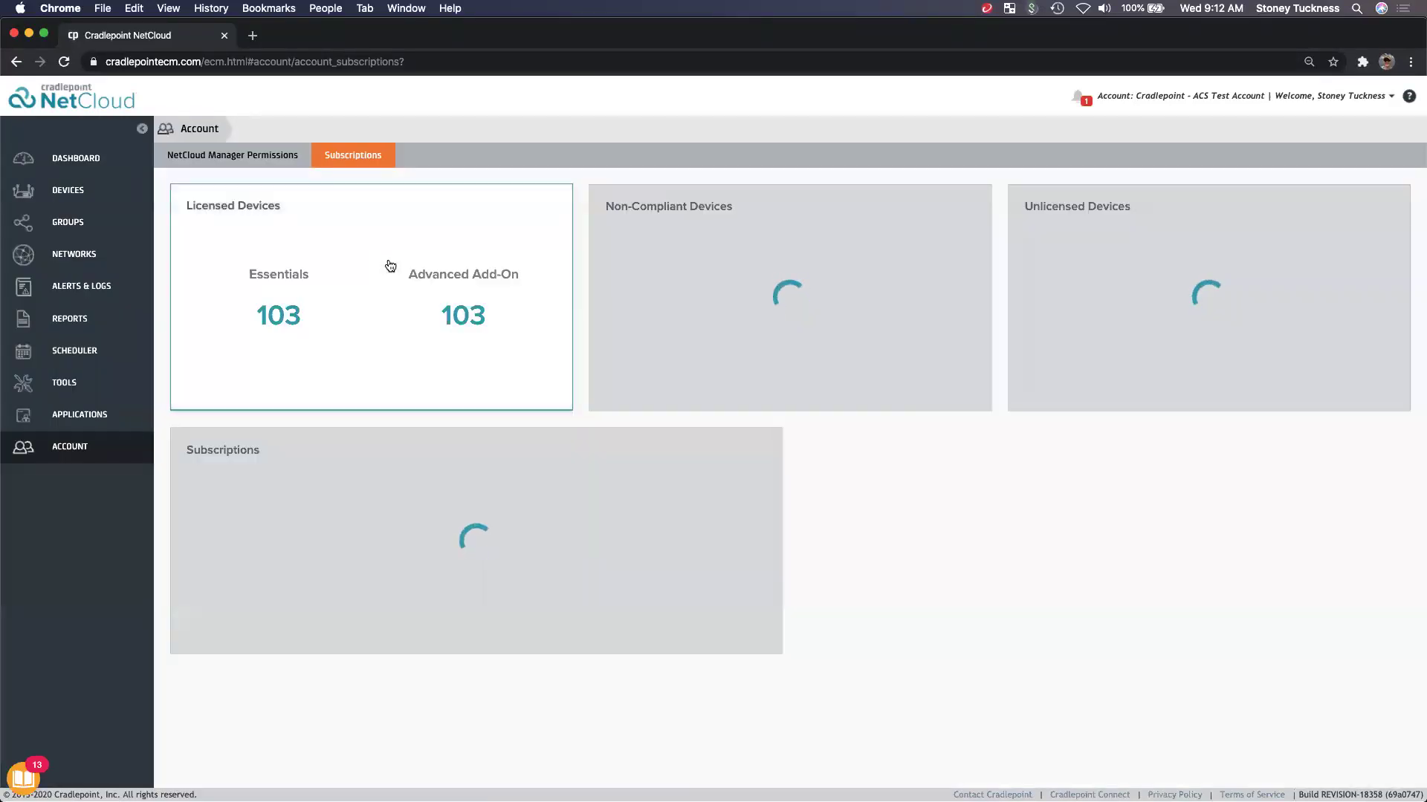
{"action": "left_click", "coordinate": [384, 266]}
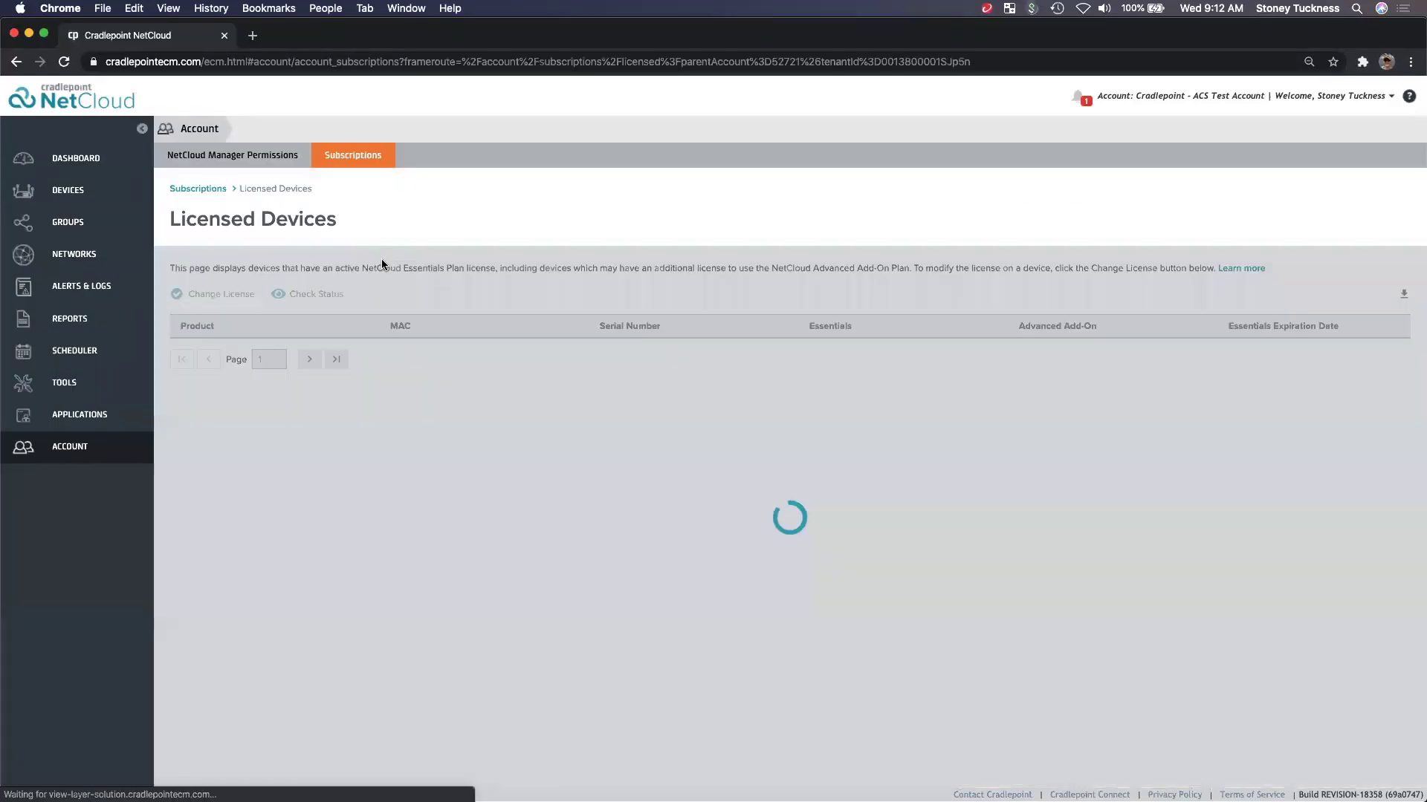